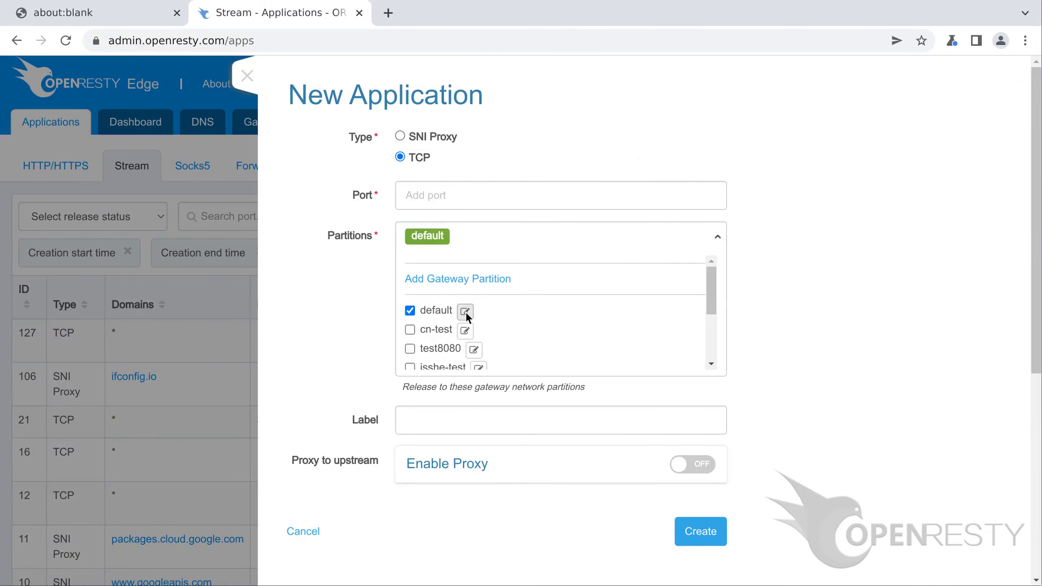
Step: Add port 3307 of type TCP to the default gateway partition's ports
left_click(465, 311)
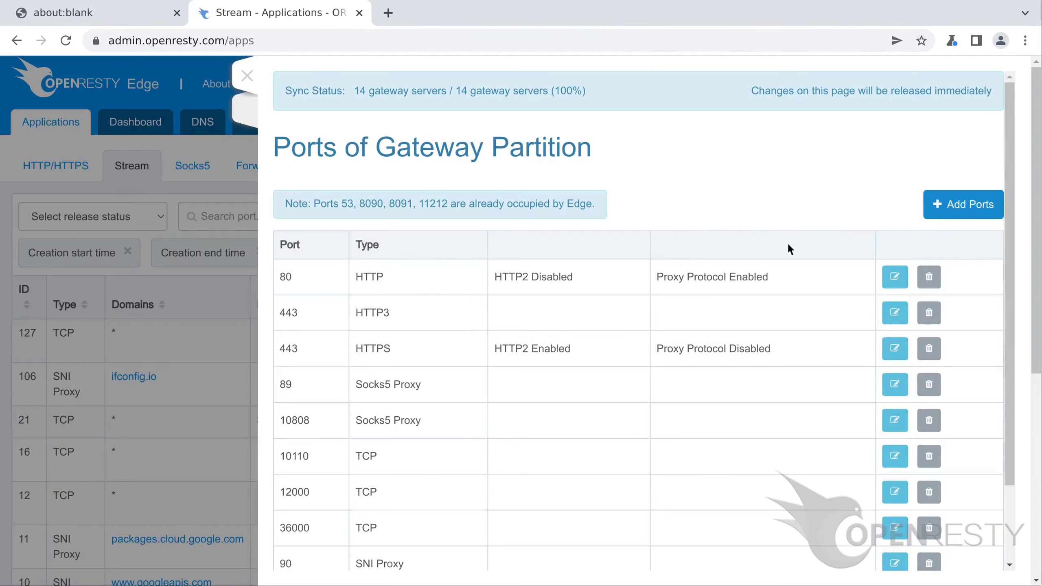
left_click(967, 208)
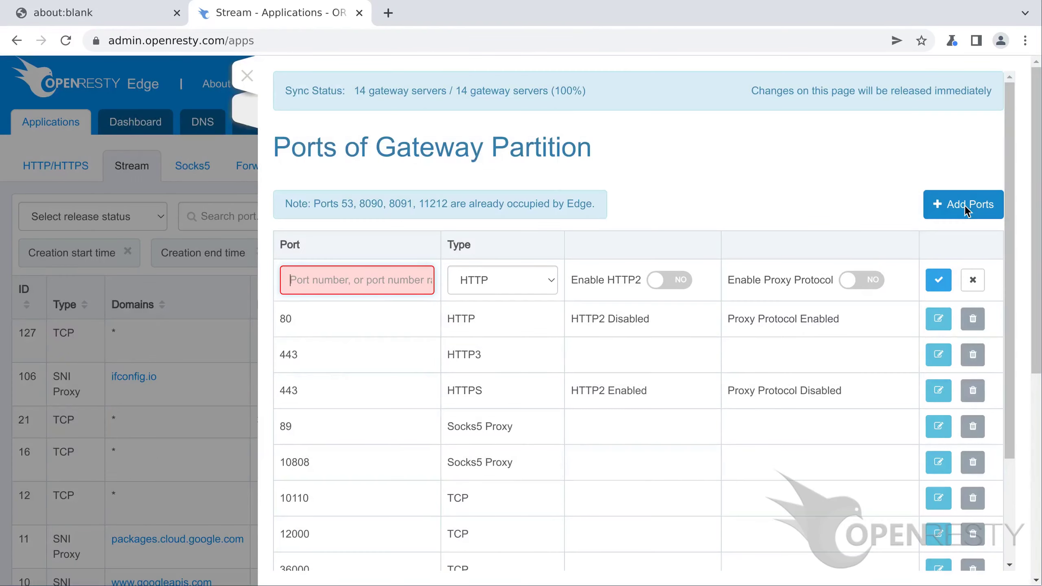
type("3307")
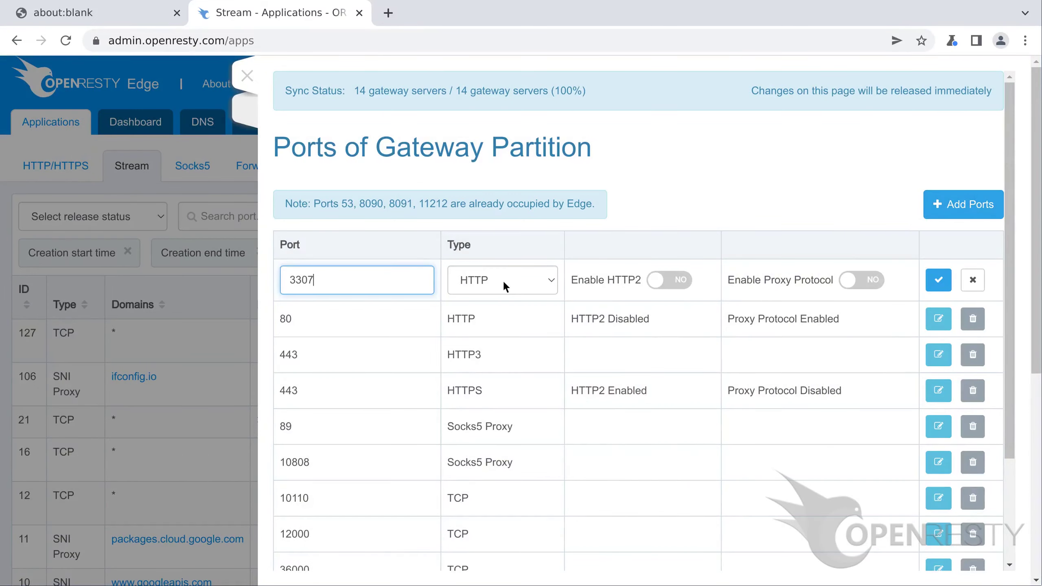
left_click(503, 279)
key("Down")
key("Down")
key("Return")
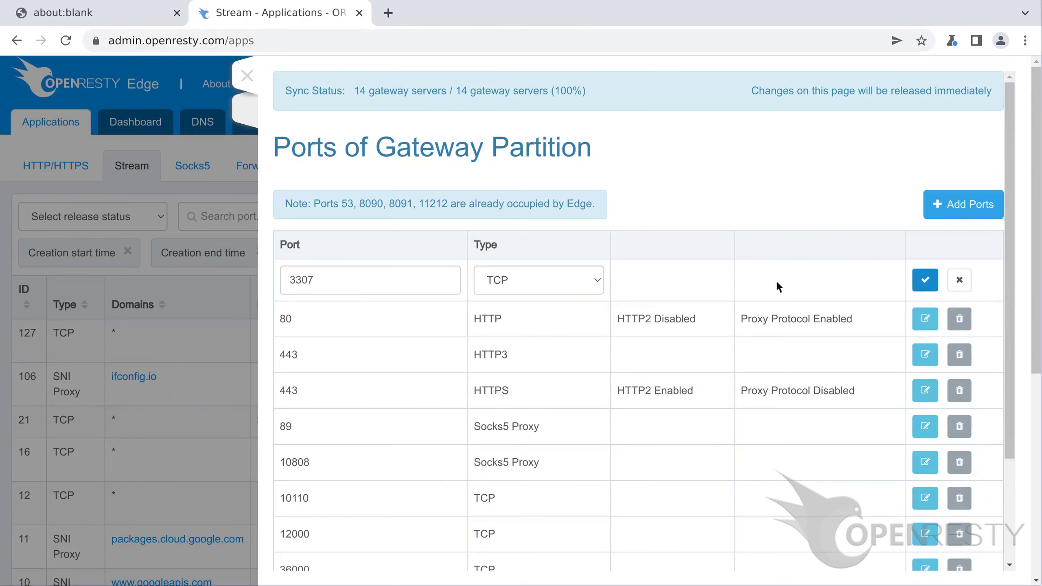
left_click(926, 280)
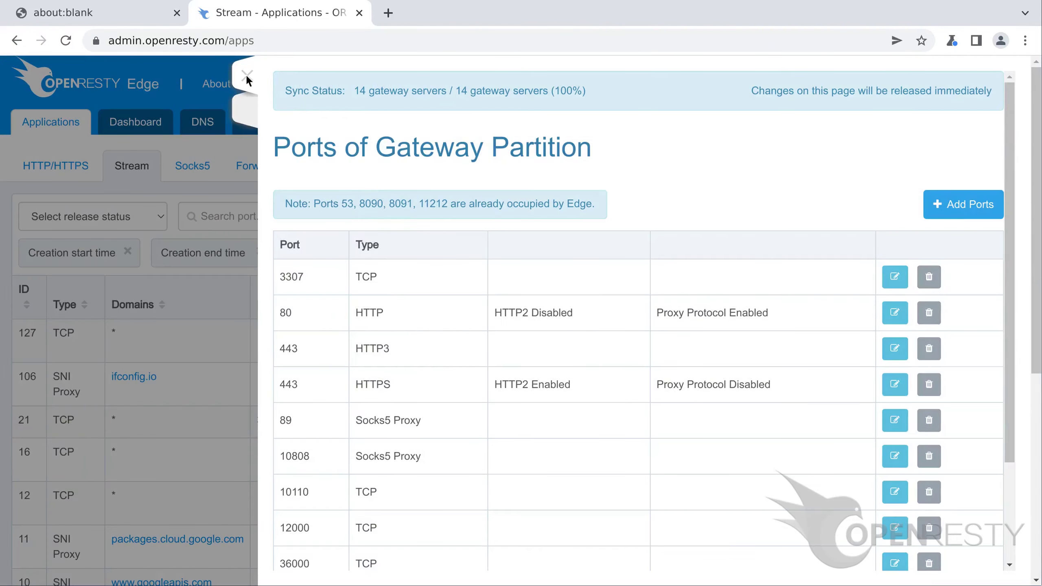
Step: Return to the new application form and create the TCP application on port 3307 in the default partition
left_click(246, 78)
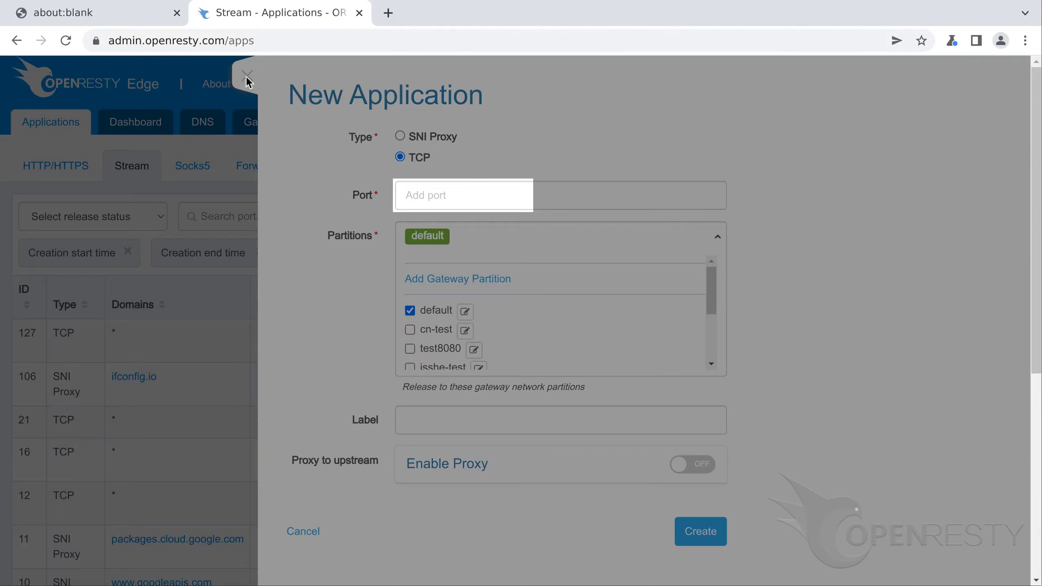
type("3307")
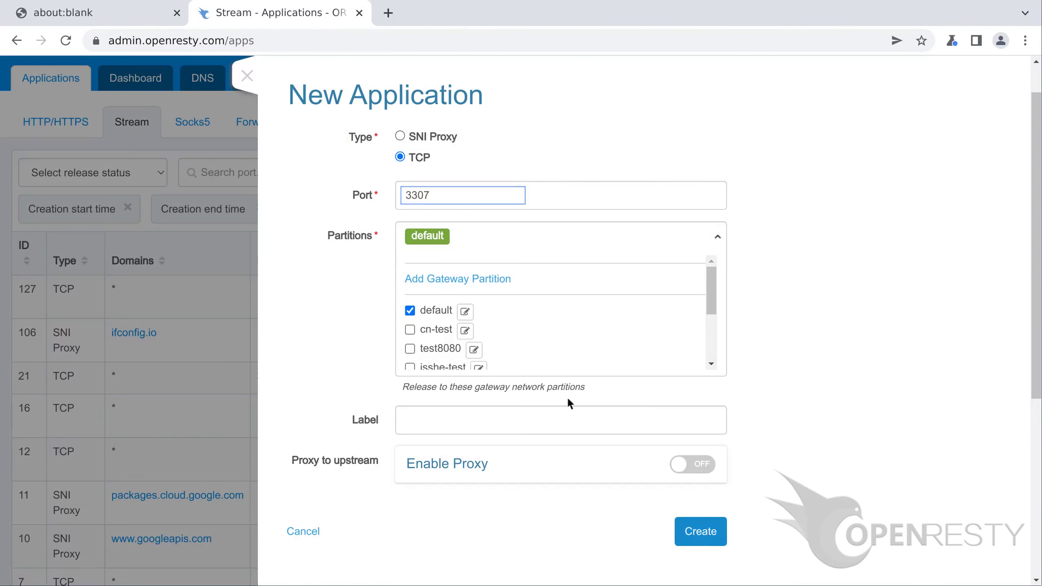
left_click(701, 531)
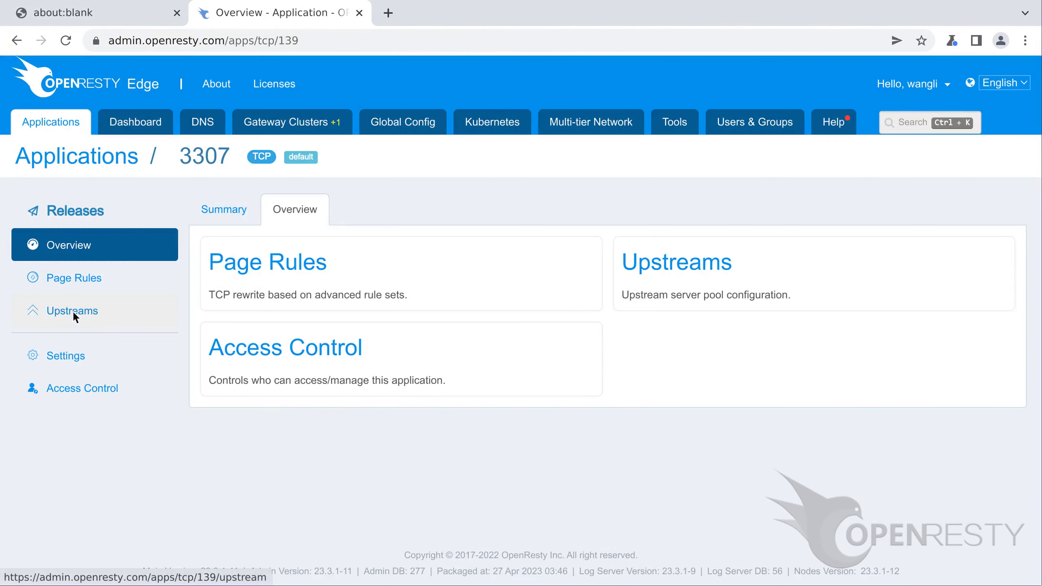
Step: Start a new upstream for the 3307 application and name it tcp_backend
left_click(96, 311)
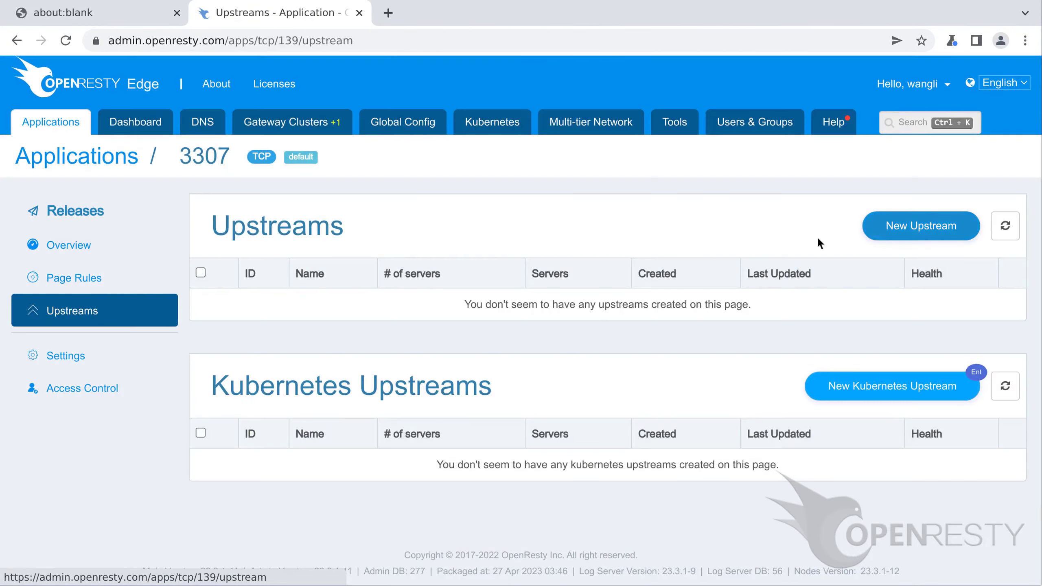
left_click(922, 227)
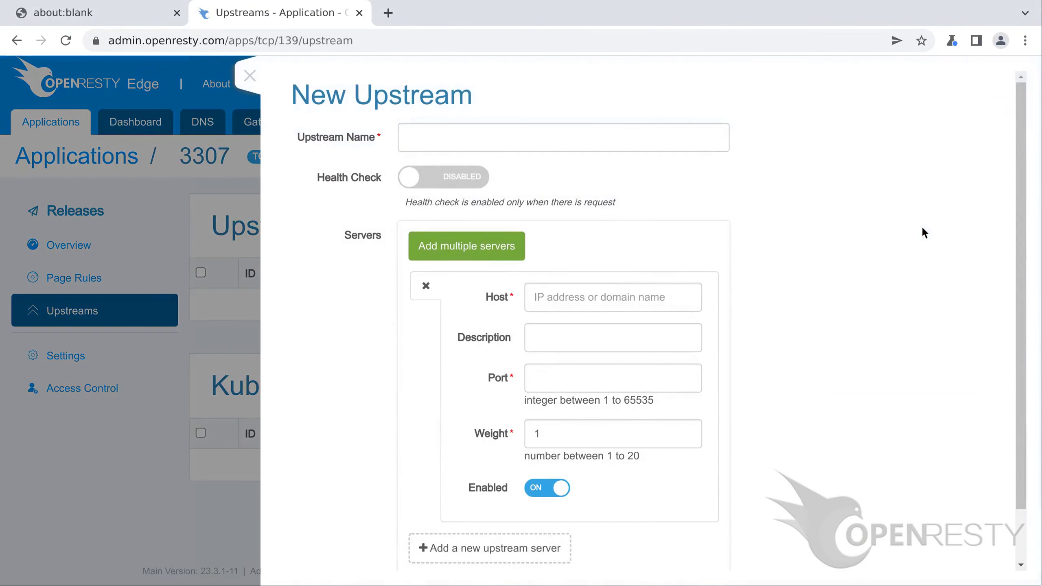
type("tcp_backend")
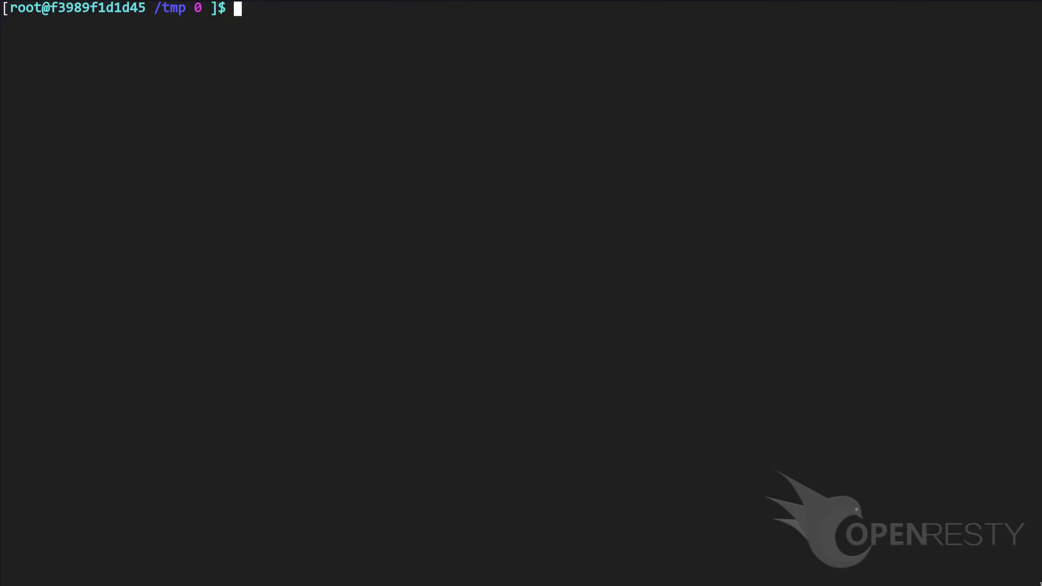
Step: In the terminal, run mysql -P3307 -p -h 54.183.167.213 -udemo or_test -e 'select 1;' and submit the account password
type("mysql -P330")
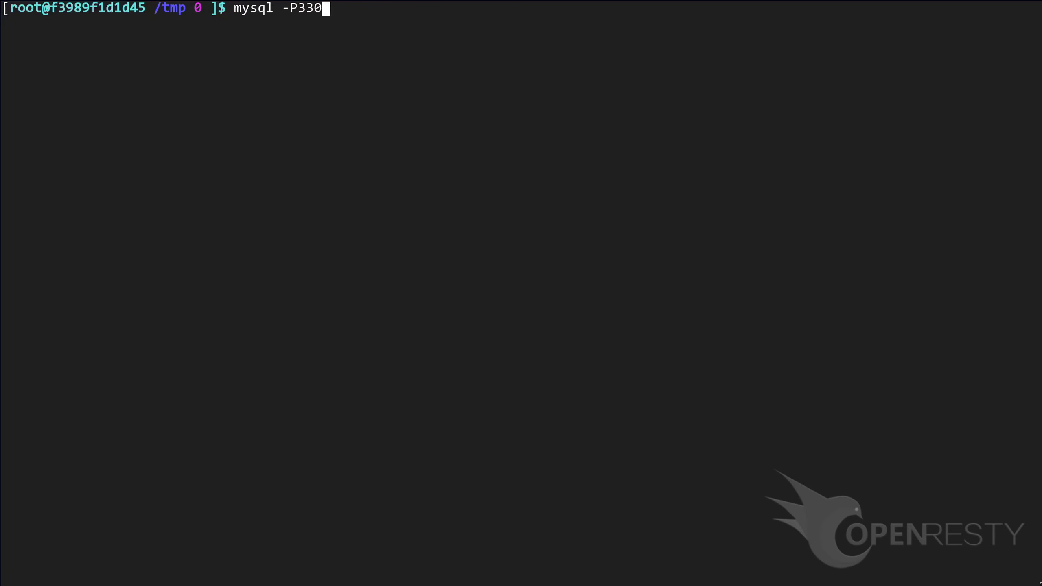
type("7 -p -h 54.183.167.213 -u")
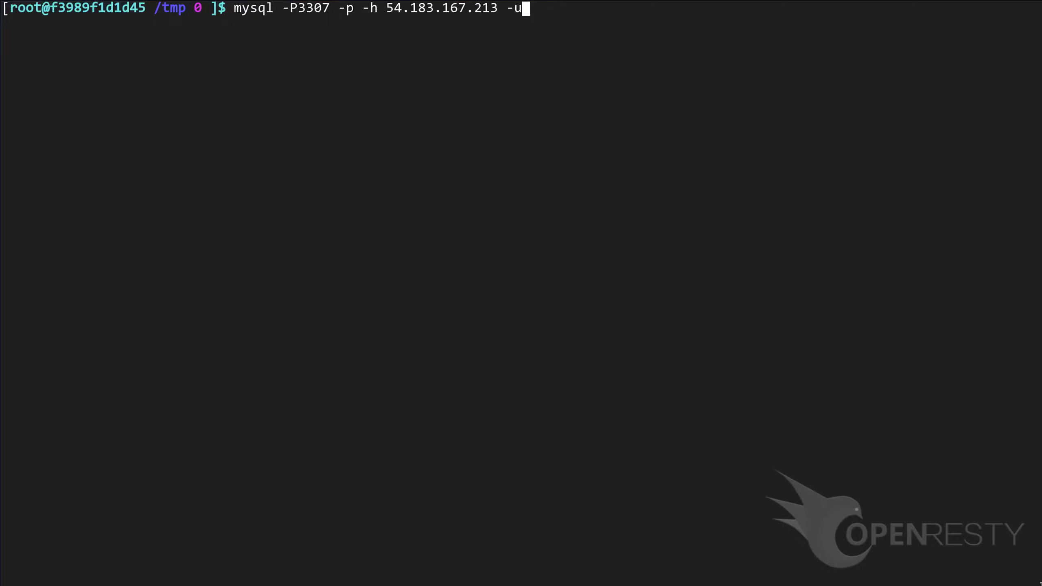
type("demo or_test -e 'select 1")
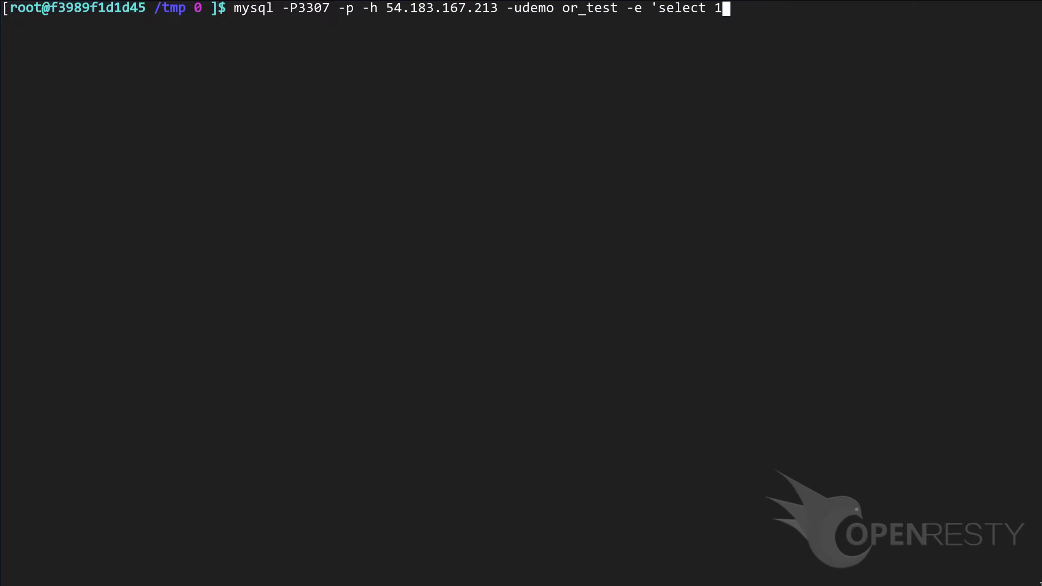
type(";'")
key("Return")
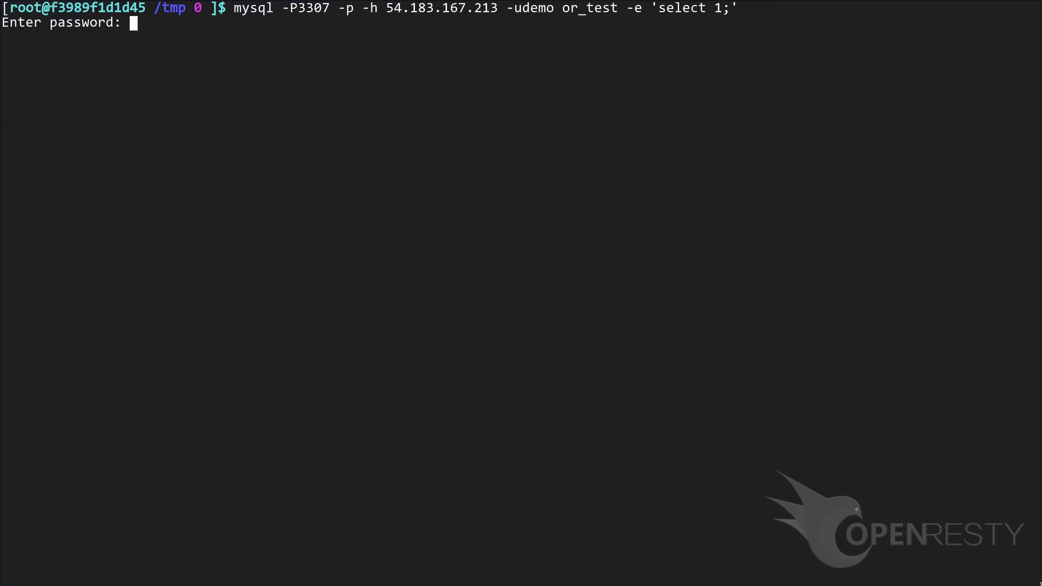
key("Return")
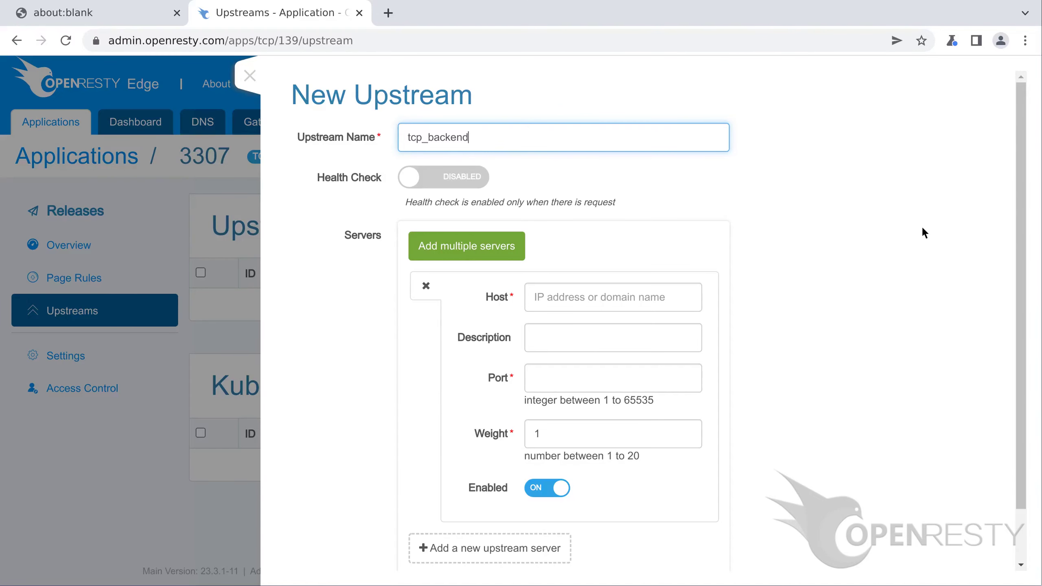
Step: Back in the browser, give the tcp_backend upstream server host 54.183.167.213 and port 3307, and save the upstream
key("Tab")
type("54.1")
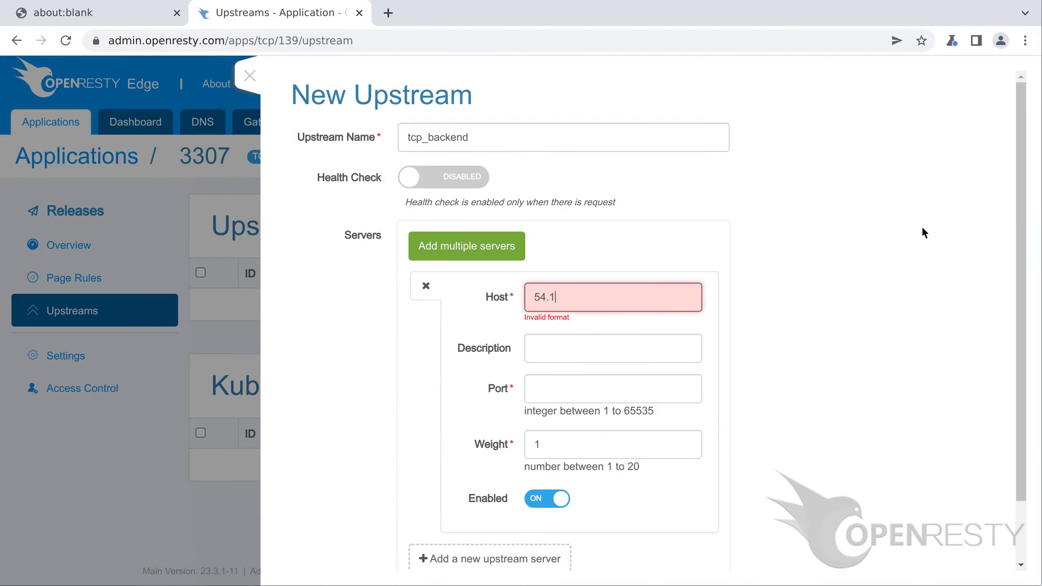
type("83.167.213")
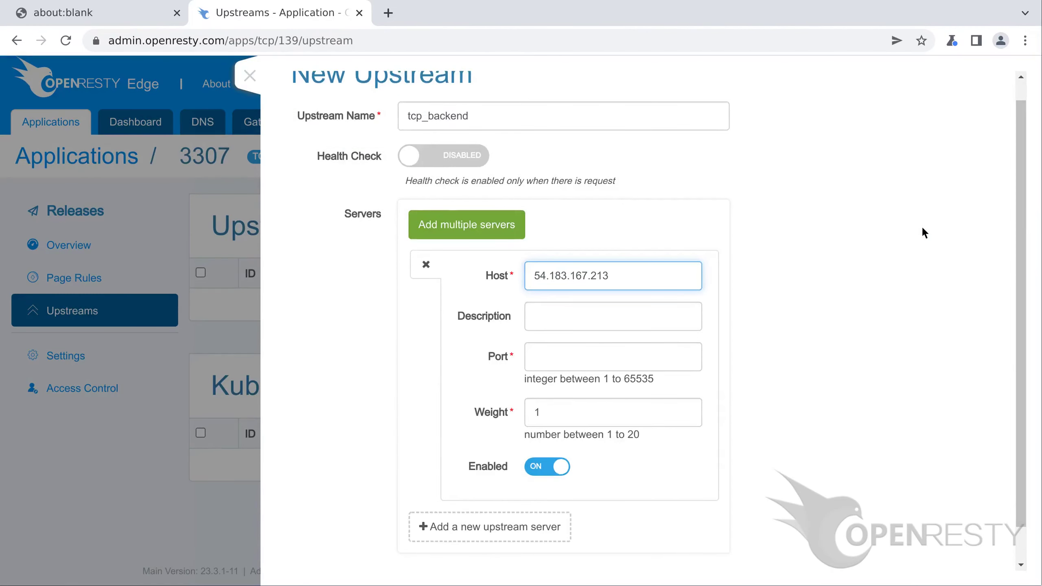
key("Tab")
key("Tab")
type("3307")
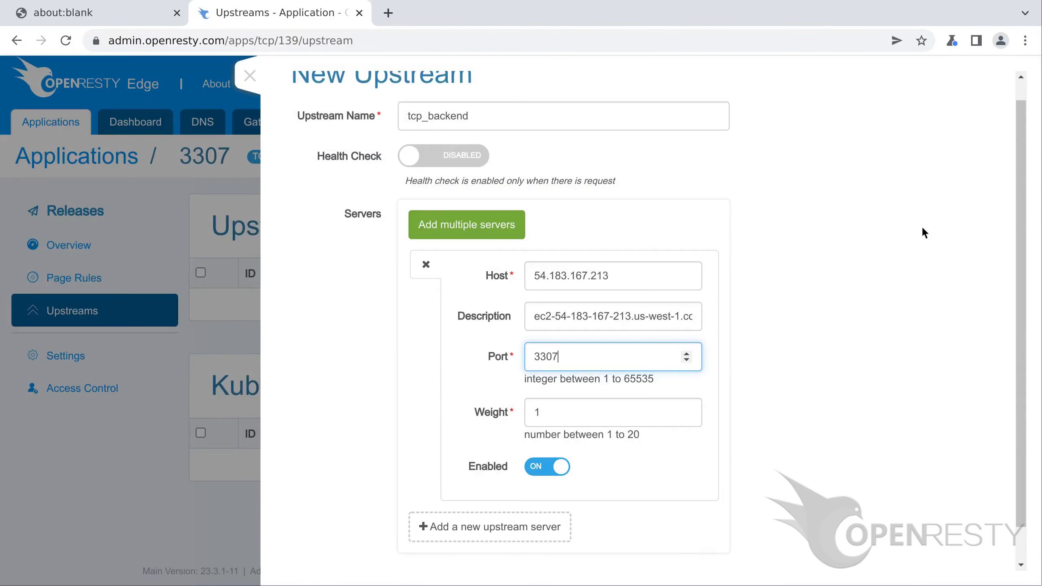
scroll(924, 233, "down", 1)
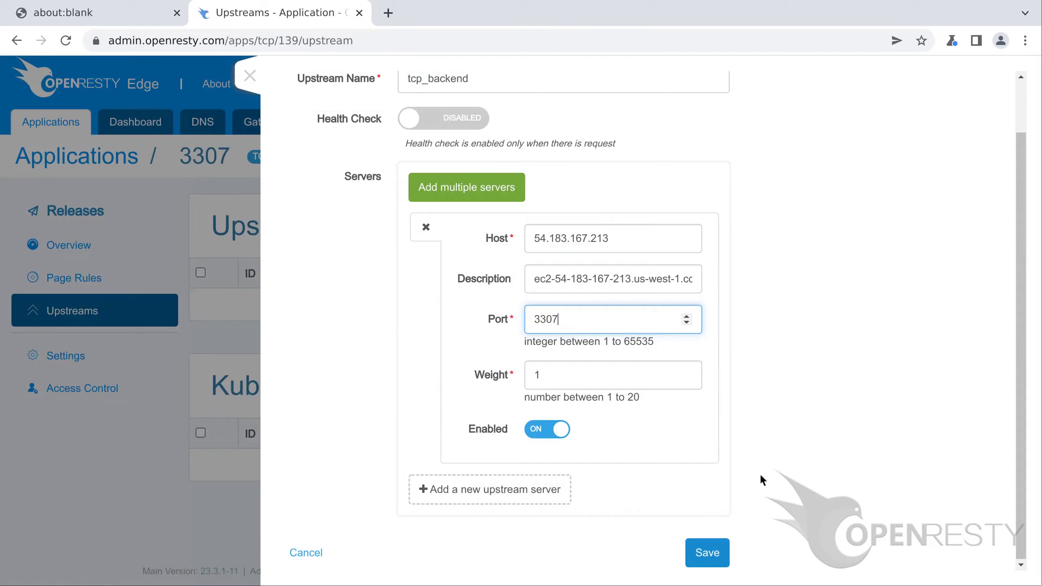
left_click(708, 552)
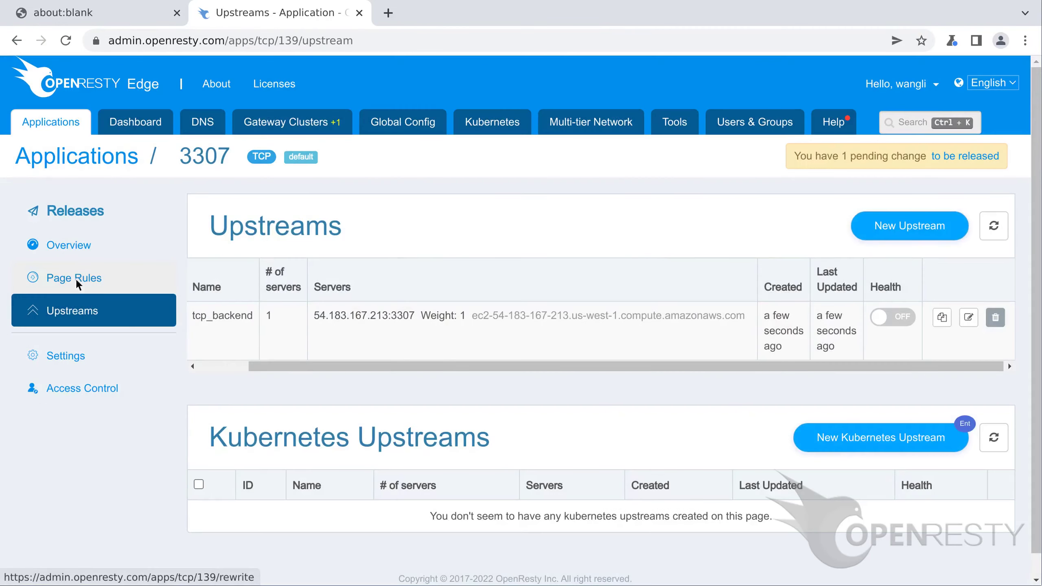
Step: Create a page rule that proxies to the tcp_backend upstream with the Round Robin balancing policy
left_click(77, 281)
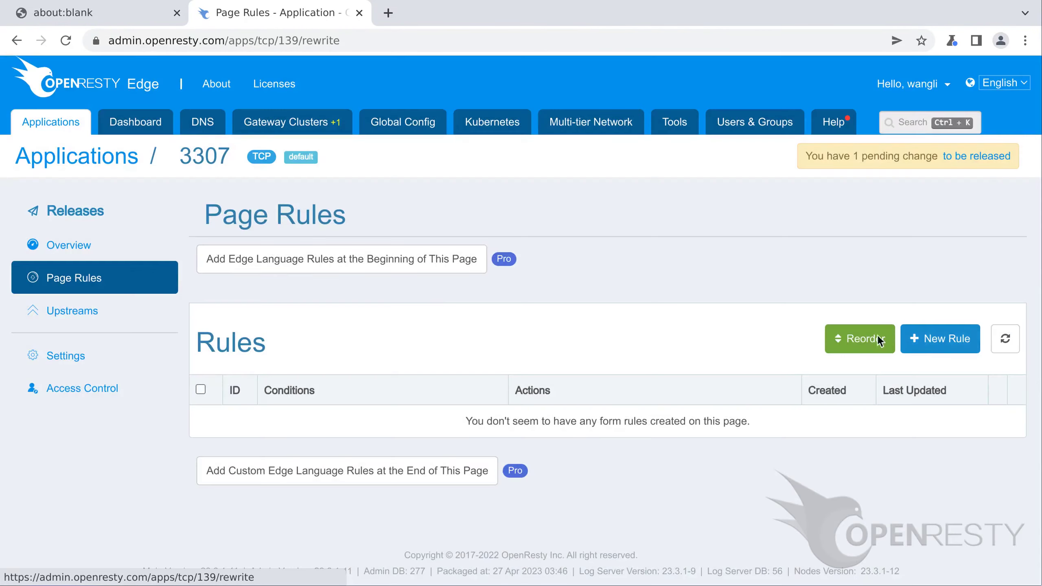
left_click(942, 339)
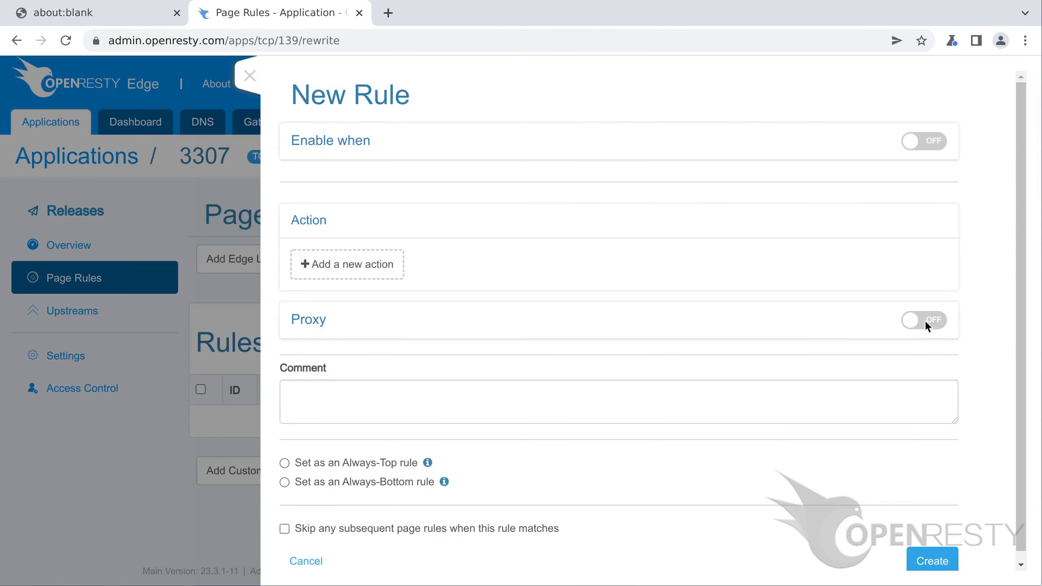
left_click(925, 322)
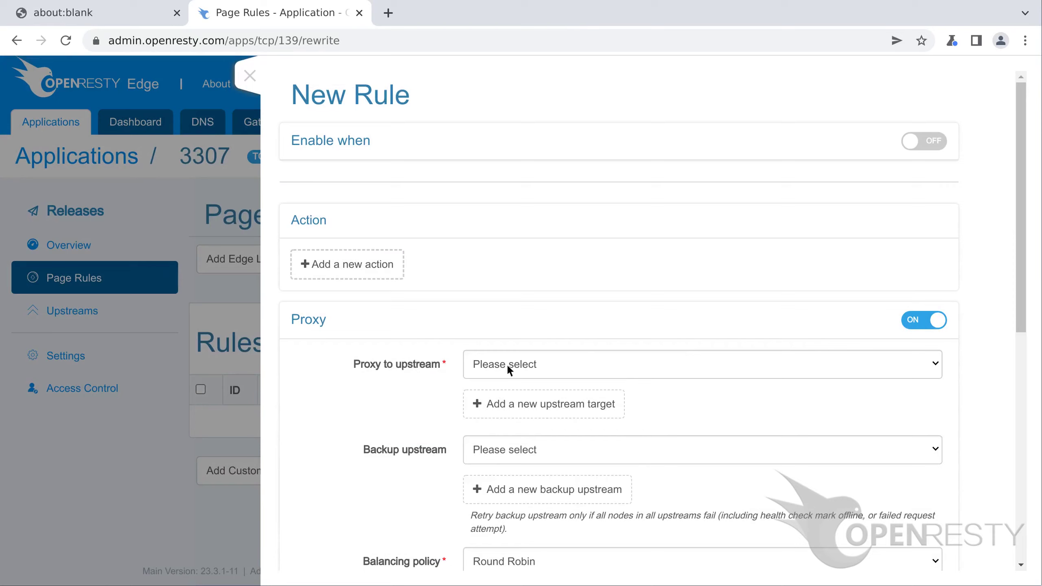
left_click(505, 363)
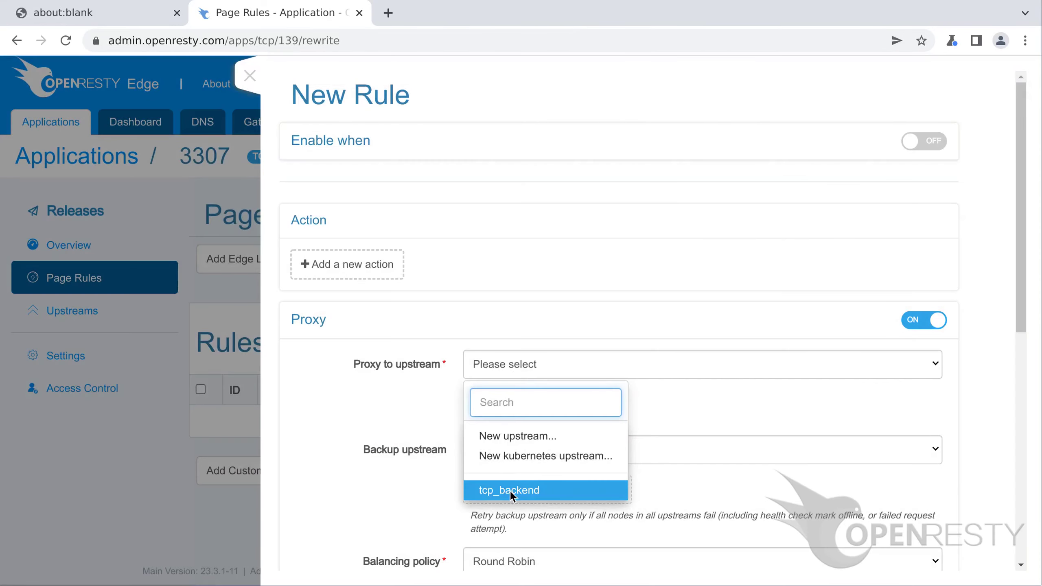
left_click(510, 490)
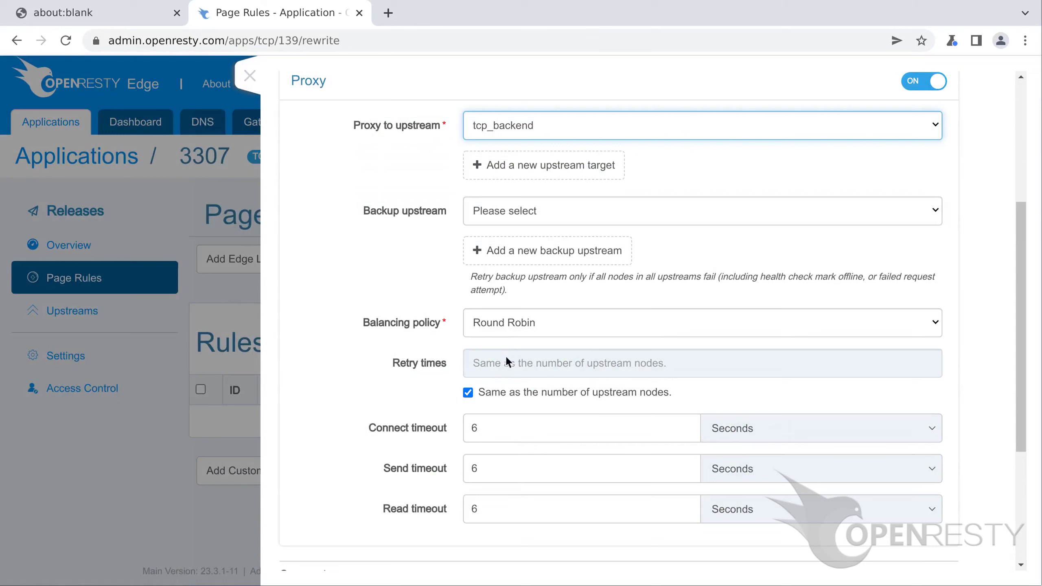
left_click(504, 322)
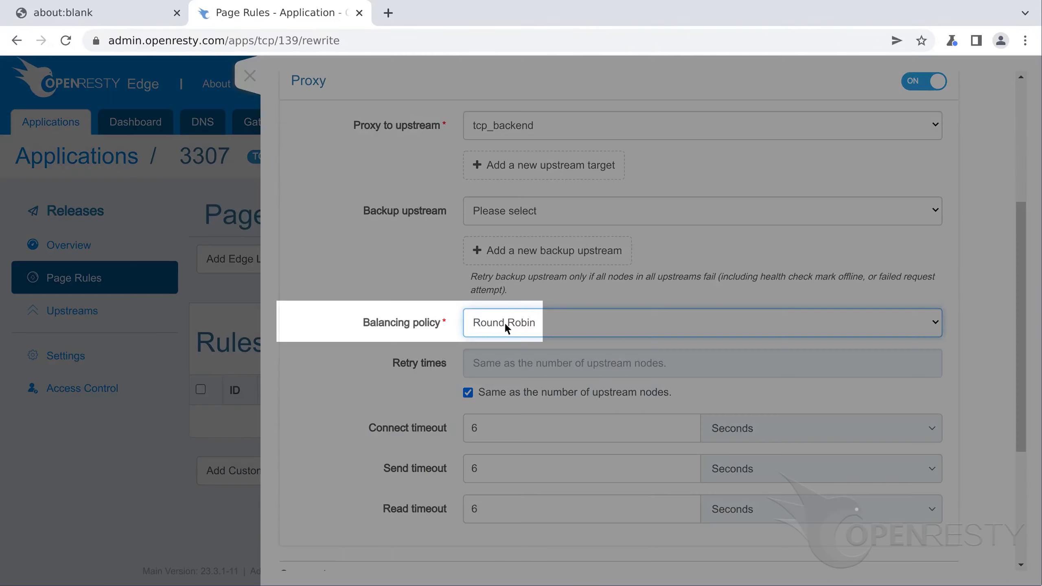
scroll(505, 324, "down", 5)
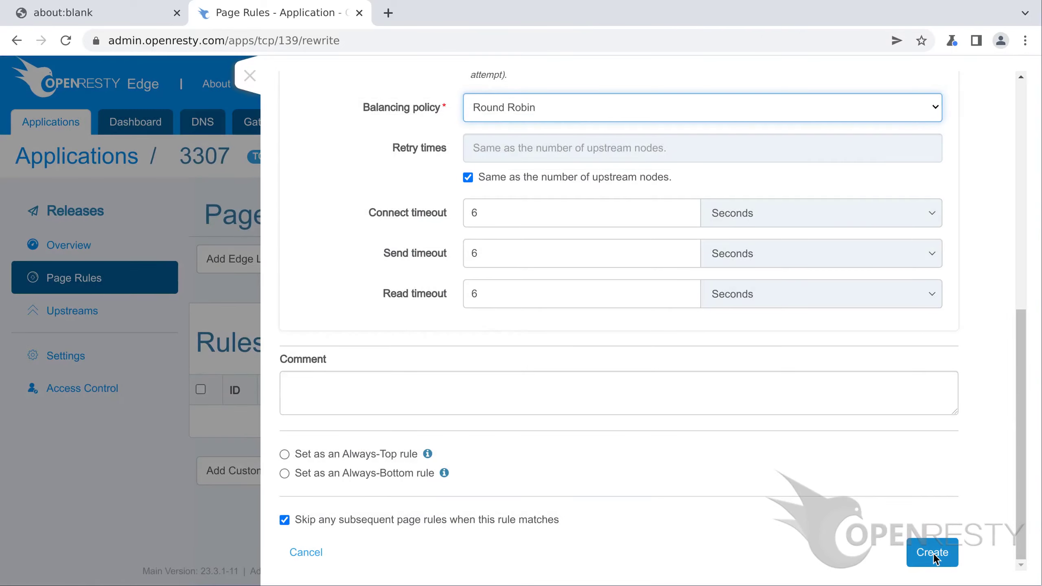
left_click(932, 552)
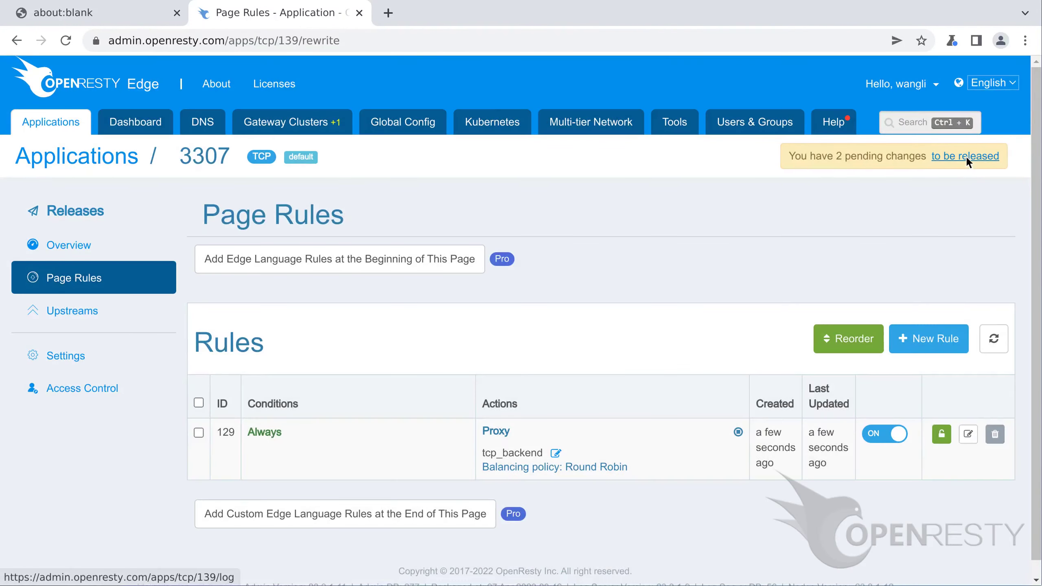
Step: Release the application's pending upstream and page rule changes without adding a comment
left_click(966, 155)
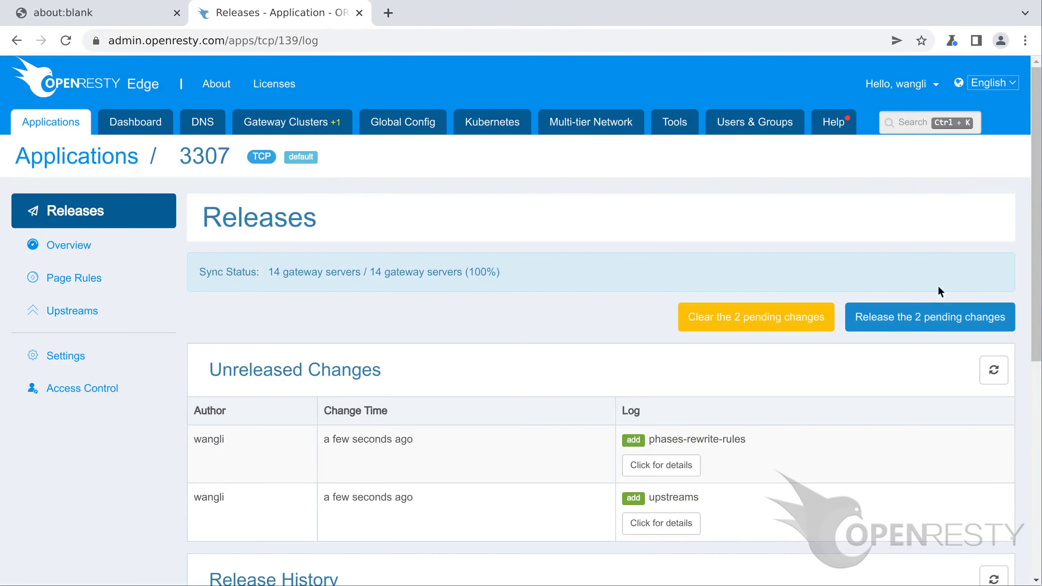
left_click(932, 318)
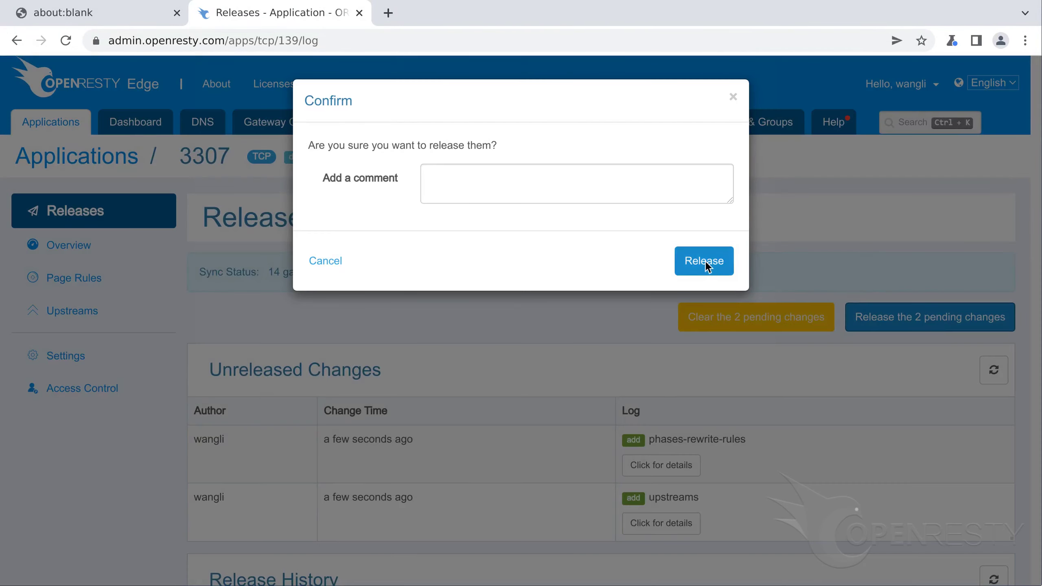
left_click(705, 262)
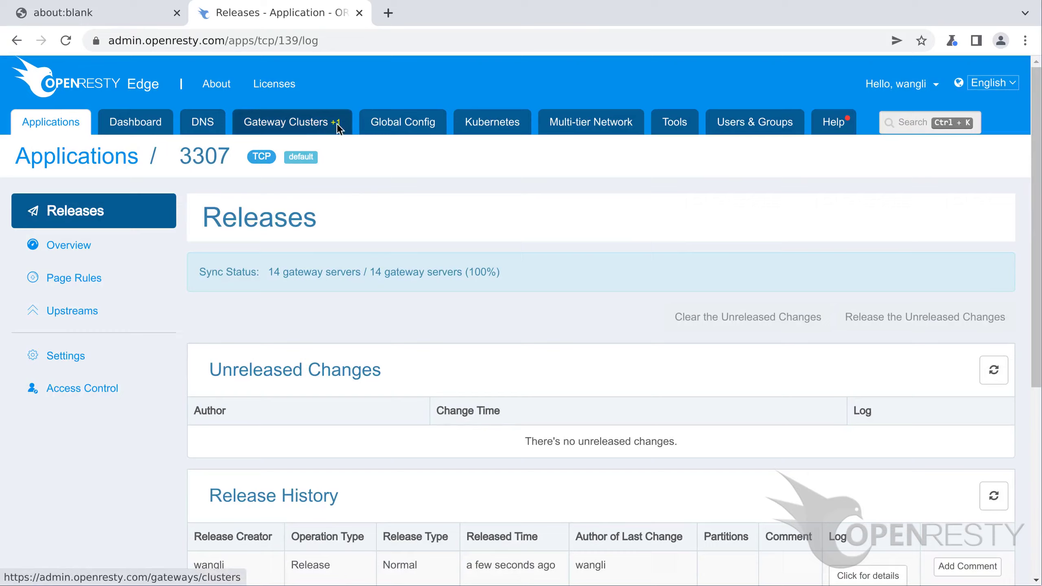
Step: Look up the first aws-us-west gateway server and, in the terminal, run mysql -P3307 -p -h 52.53.251.226 -udemo or_test -e 'select 1;'
left_click(337, 124)
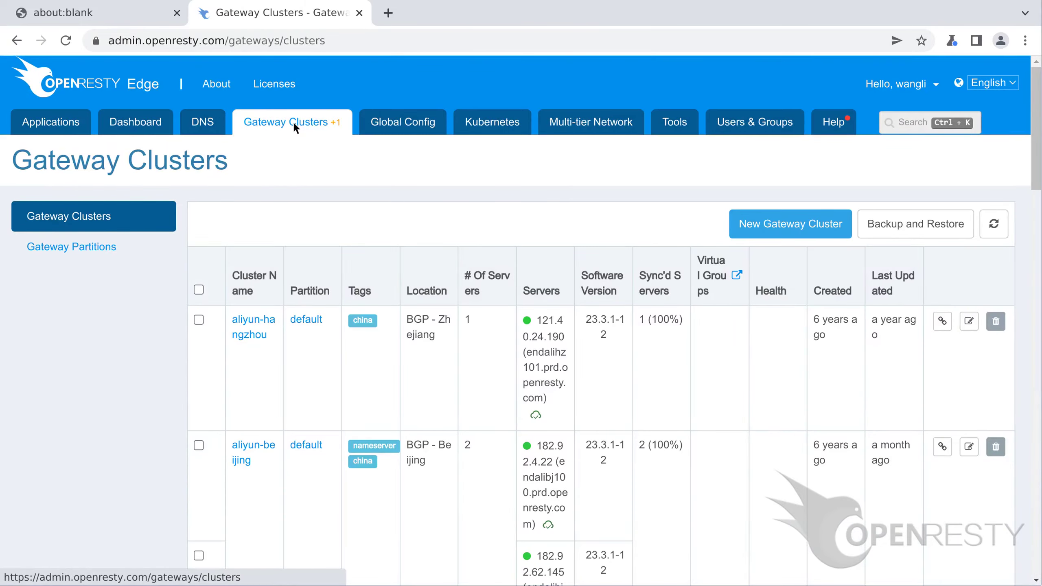
scroll(293, 120, "down", 10)
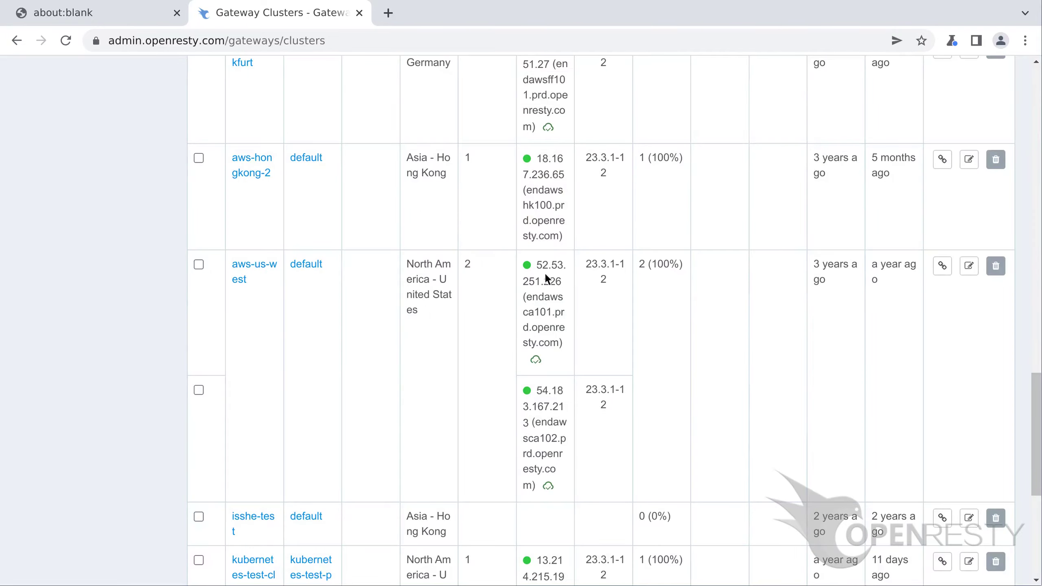
left_click(552, 268)
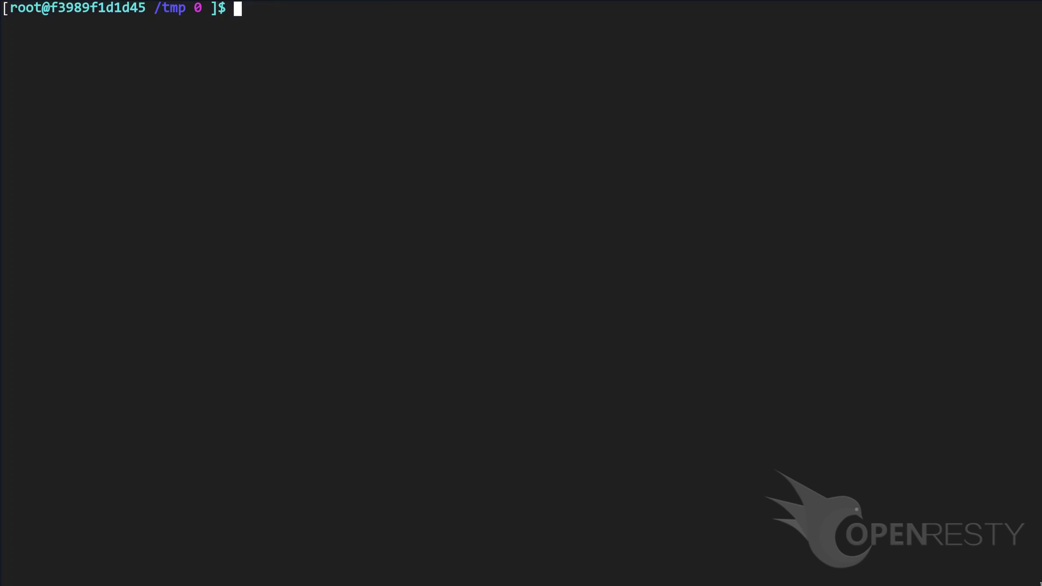
type("mysql -P3307")
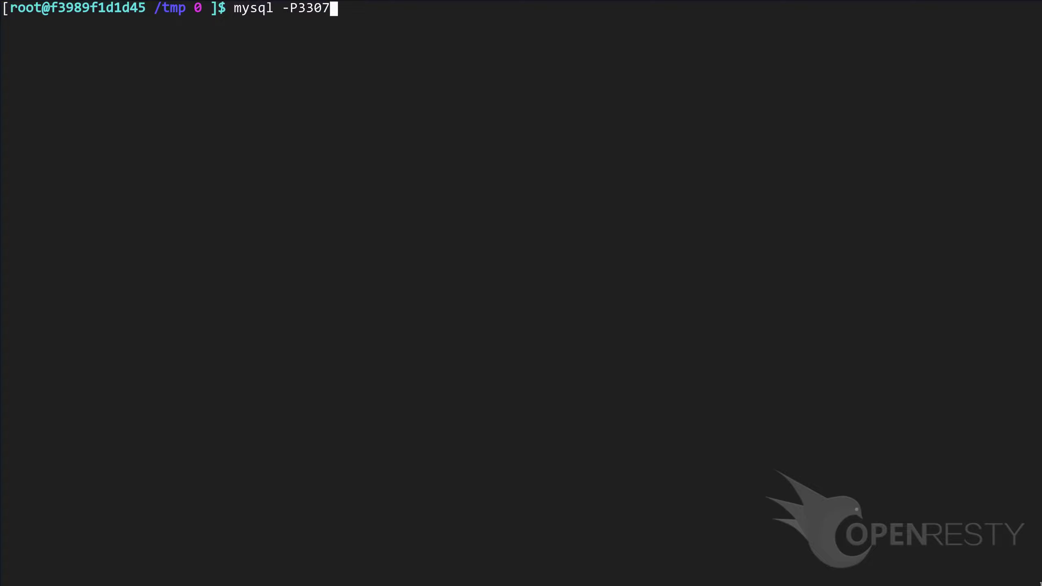
type(" -p -h 52.53.251.226")
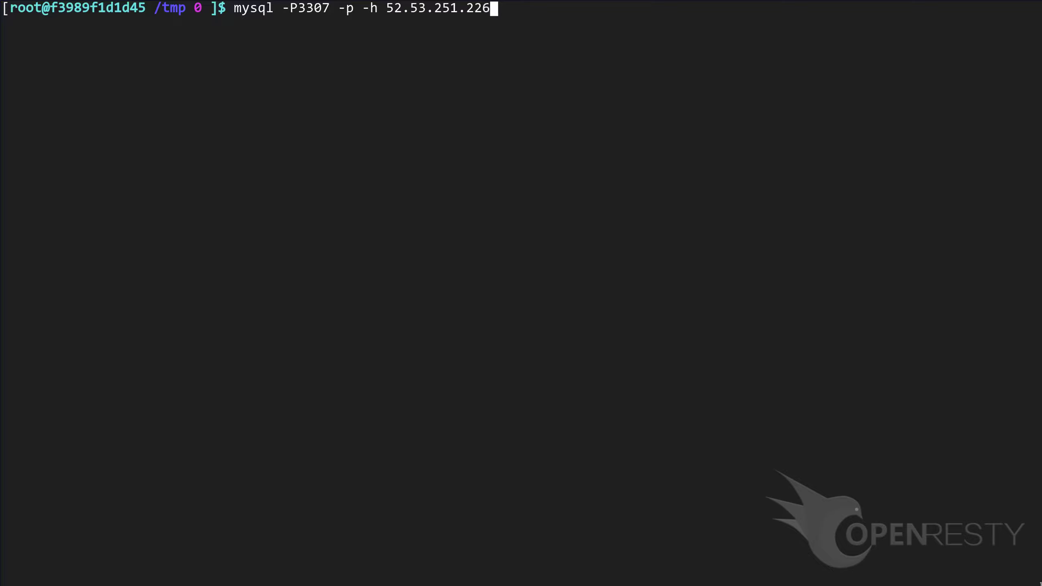
type(" -udemo or_test -e 'select 1;'")
key("Return")
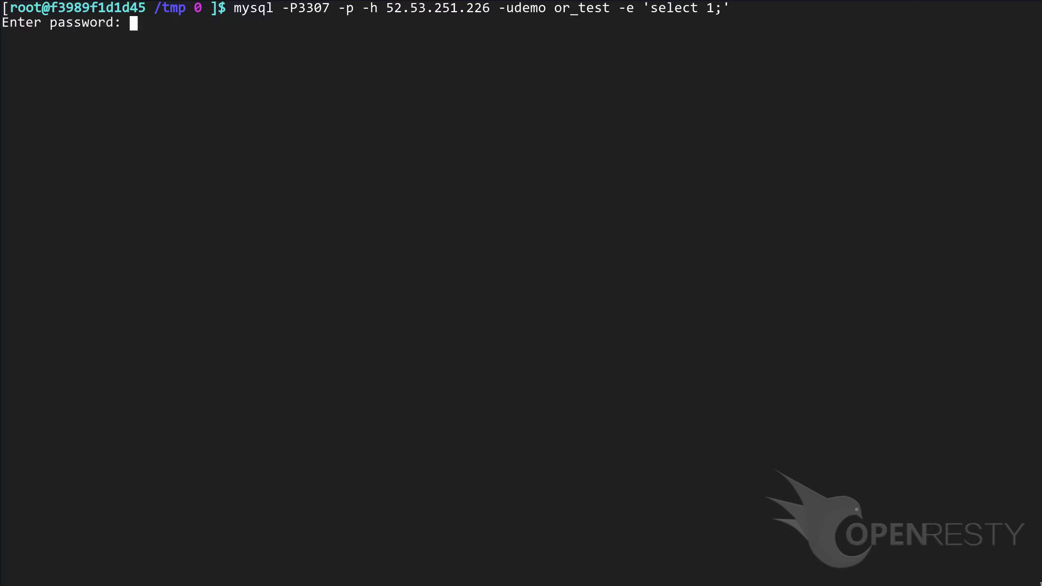